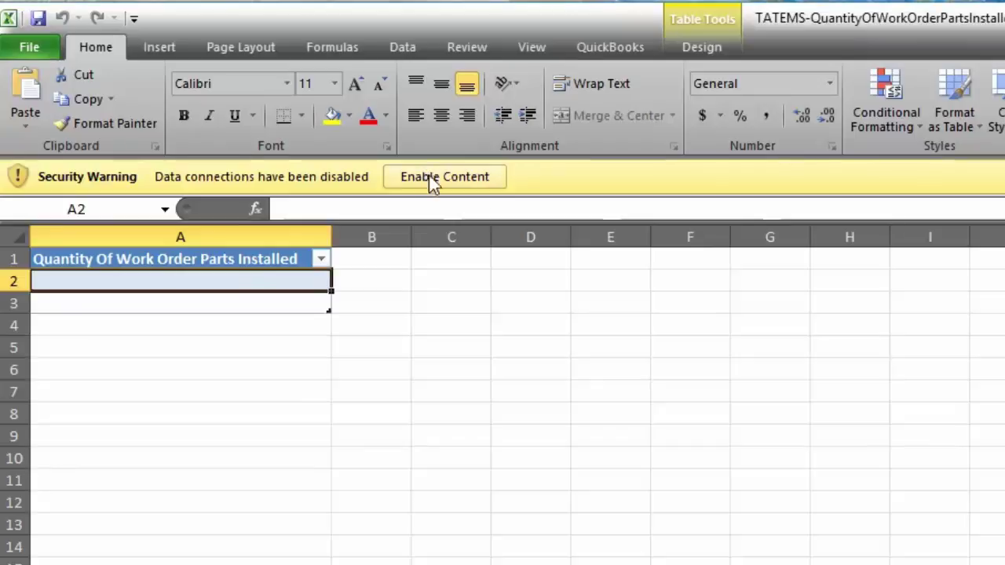
- Enable content and open the tatems2005be connection's Definition to show its SQL command text
{"action": "left_click", "coordinate": [461, 176]}
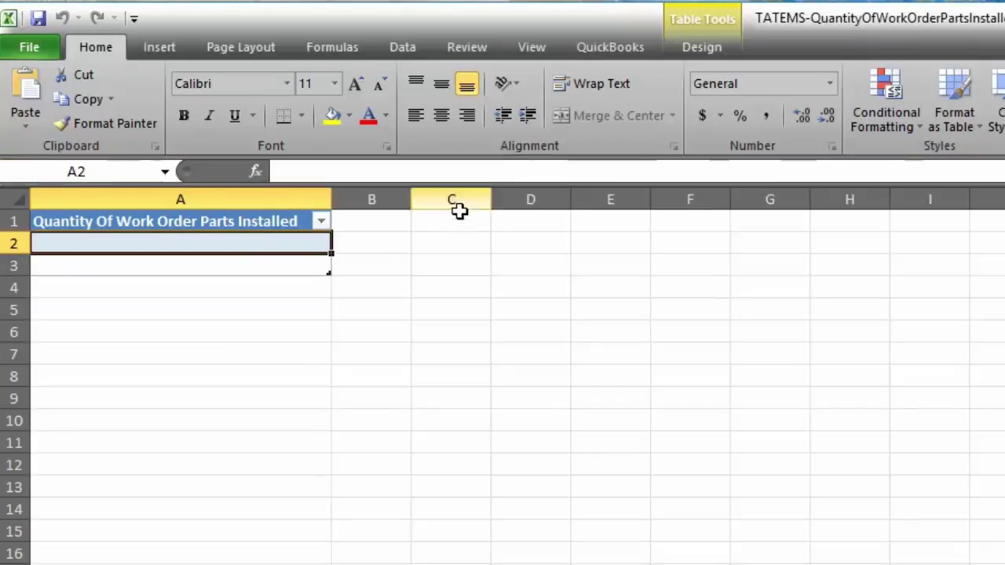
{"action": "left_click", "coordinate": [413, 39]}
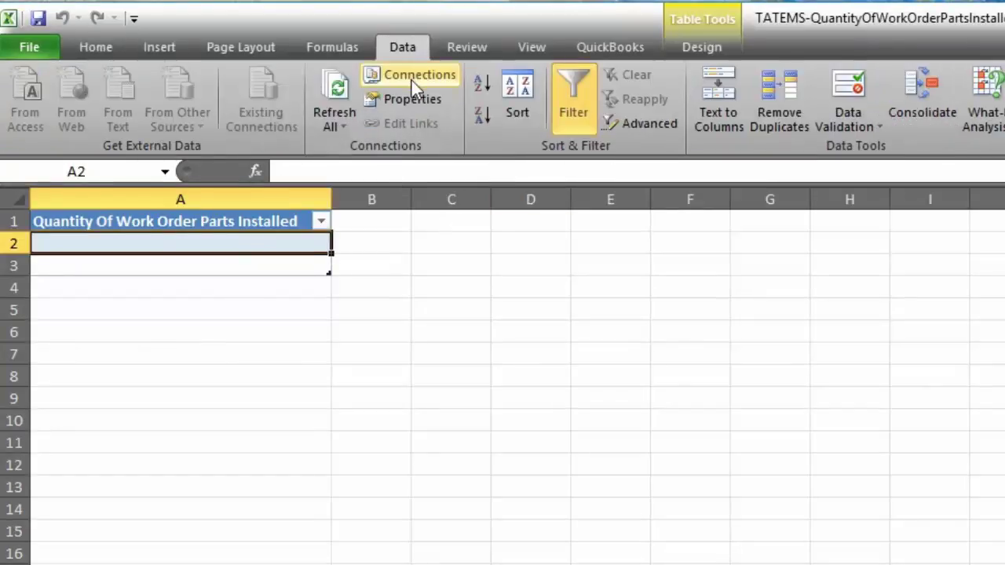
{"action": "left_click", "coordinate": [412, 80]}
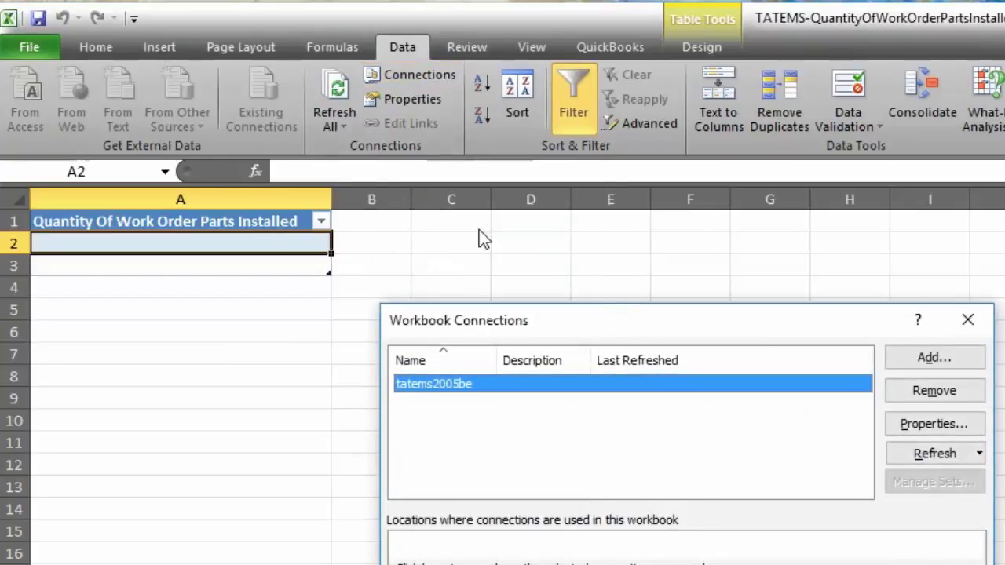
{"action": "left_click", "coordinate": [931, 425]}
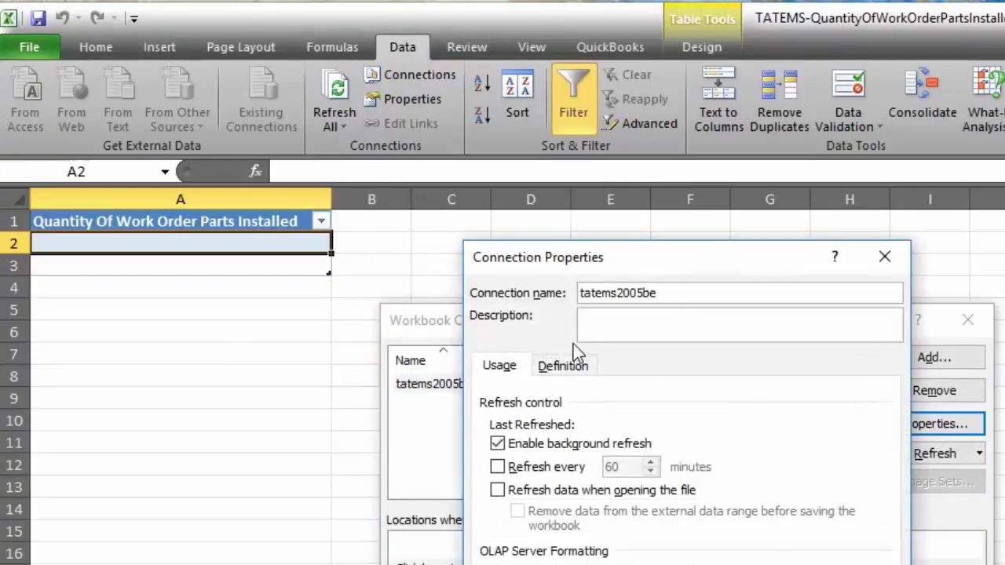
{"action": "left_click", "coordinate": [563, 365]}
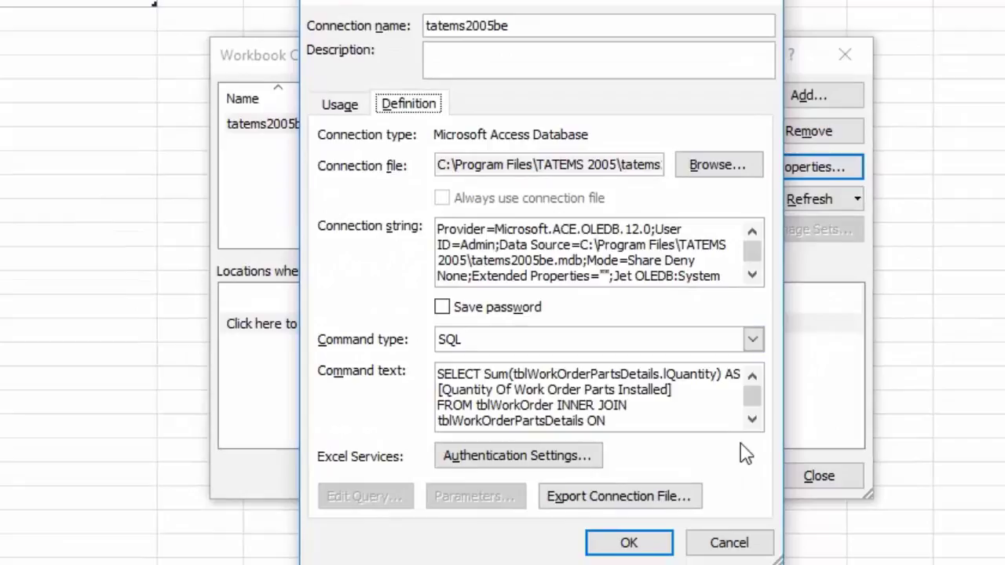
{"action": "left_click", "coordinate": [803, 505]}
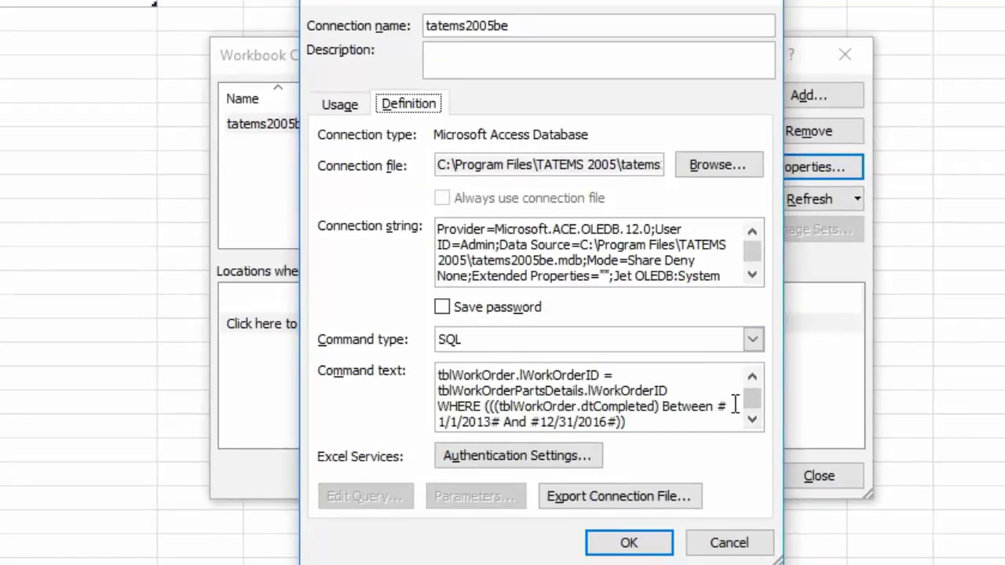
- Highlight the query's 1/1/2013 to 12/31/2016 date range, then begin selecting the data source path
{"action": "left_click", "coordinate": [492, 423]}
{"action": "left_click_drag", "start_coordinate": [490, 422], "coordinate": [441, 425]}
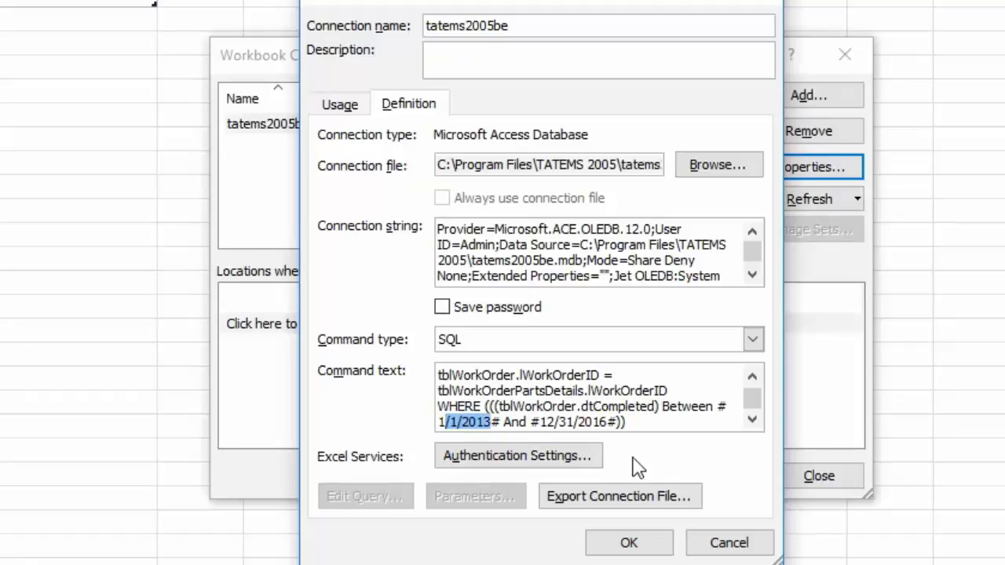
{"action": "left_click", "coordinate": [487, 422]}
{"action": "left_click_drag", "start_coordinate": [494, 424], "coordinate": [438, 424]}
{"action": "left_click_drag", "start_coordinate": [540, 422], "coordinate": [610, 422]}
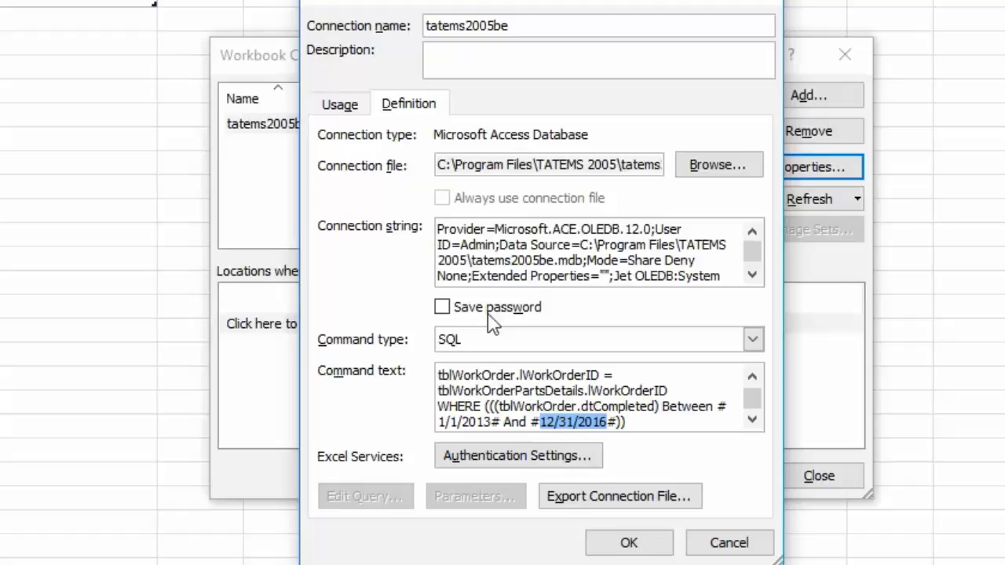
{"action": "left_click", "coordinate": [583, 245]}
{"action": "left_click_drag", "start_coordinate": [580, 244], "coordinate": [589, 245]}
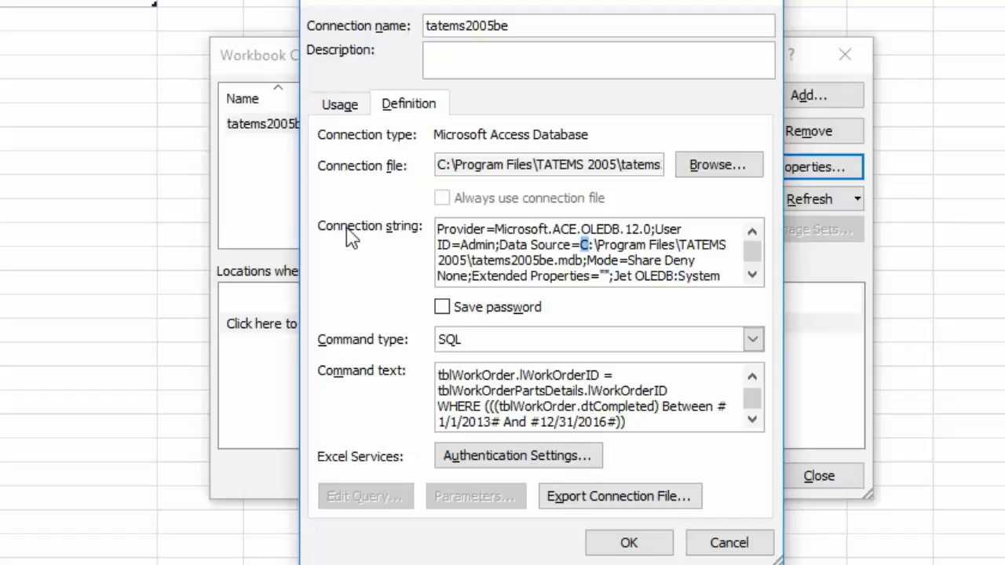
- Select the old C:\Program Files\TATEMS 2005 Data Source path in the connection string
{"action": "left_click", "coordinate": [578, 245]}
{"action": "mouse_move", "coordinate": [578, 245]}
{"action": "left_mouse_down"}
{"action": "mouse_move", "coordinate": [595, 245]}
{"action": "mouse_move", "coordinate": [583, 268]}
{"action": "mouse_move", "coordinate": [549, 262]}
{"action": "mouse_move", "coordinate": [584, 246]}
{"action": "left_mouse_up"}
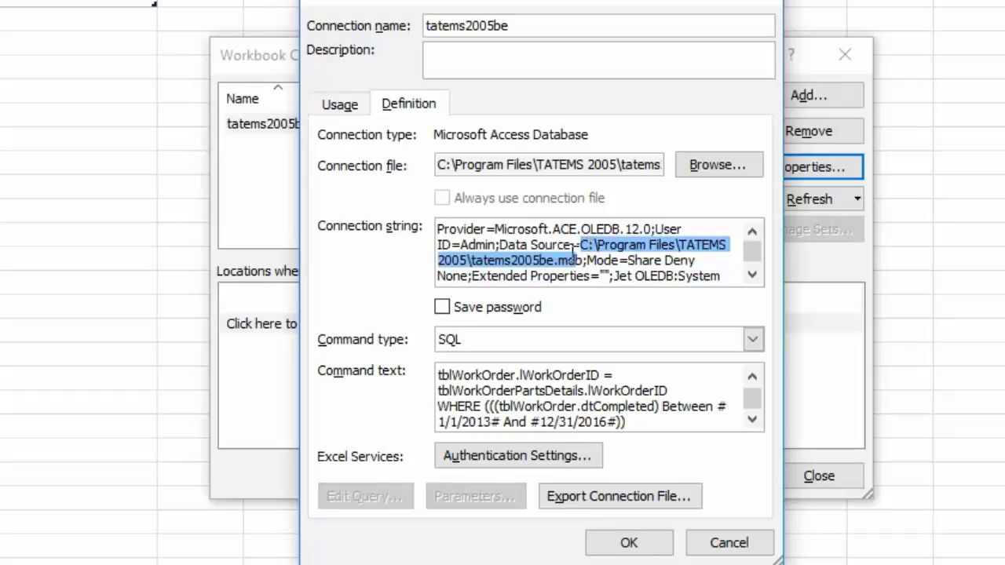
{"action": "mouse_move", "coordinate": [583, 261]}
{"action": "left_mouse_down"}
{"action": "mouse_move", "coordinate": [562, 262]}
{"action": "mouse_move", "coordinate": [580, 246]}
{"action": "left_mouse_up"}
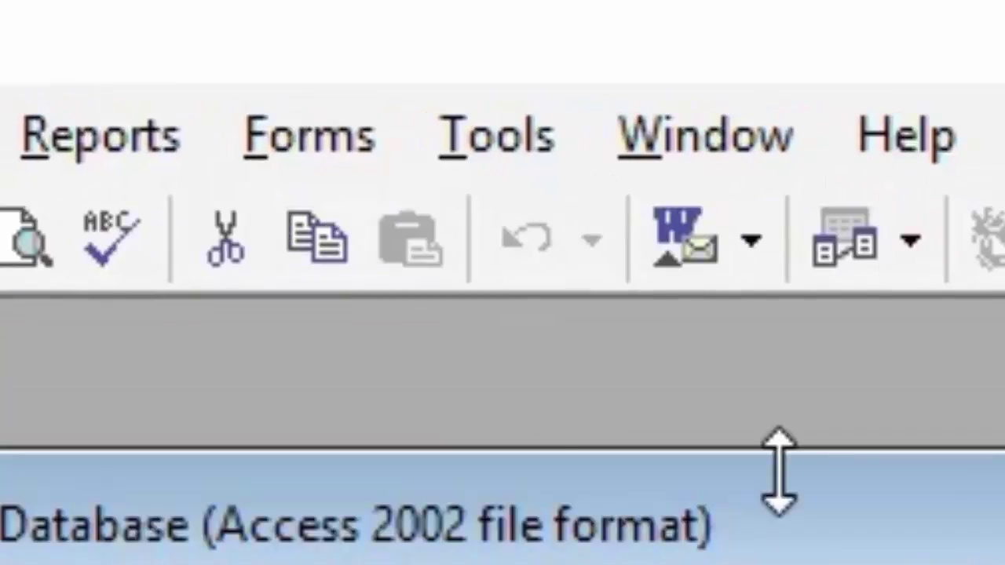
- Copy the current tatems2005be.mdb data file path from TATEMS's Tools > Networking settings
{"action": "left_click", "coordinate": [494, 135]}
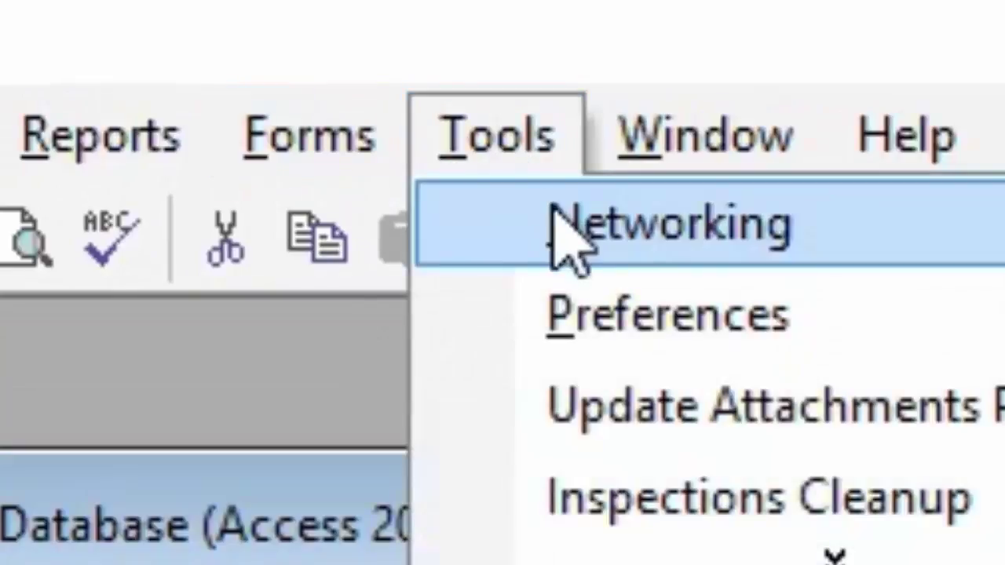
{"action": "left_click", "coordinate": [560, 234]}
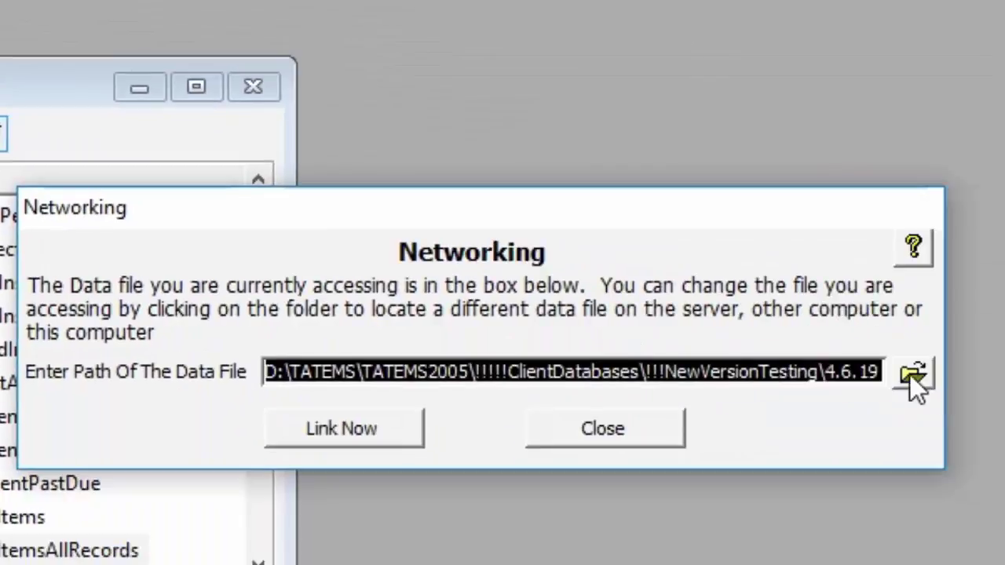
{"action": "left_click", "coordinate": [913, 374]}
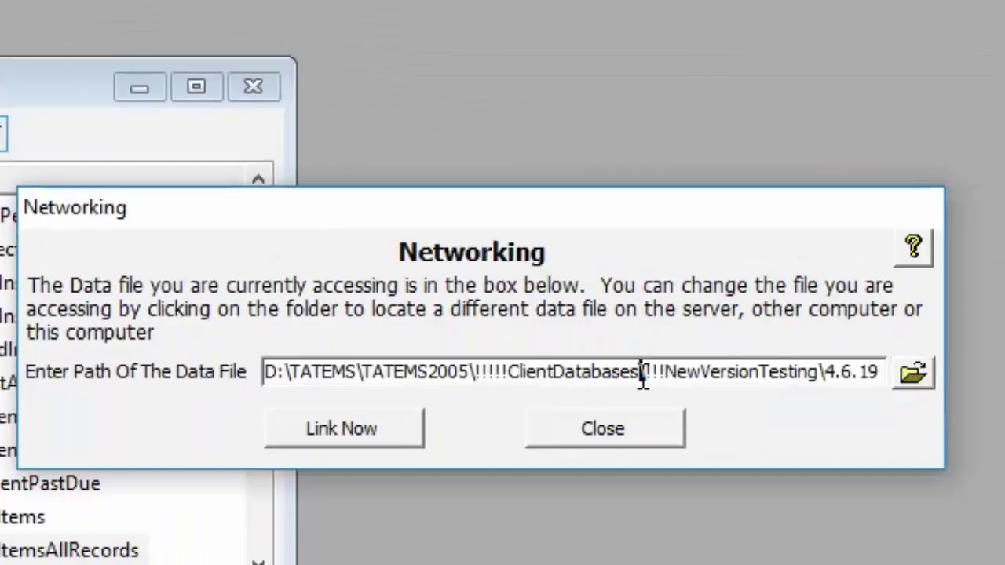
{"action": "left_click_drag", "start_coordinate": [264, 373], "coordinate": [879, 372]}
{"action": "right_click", "coordinate": [776, 381]}
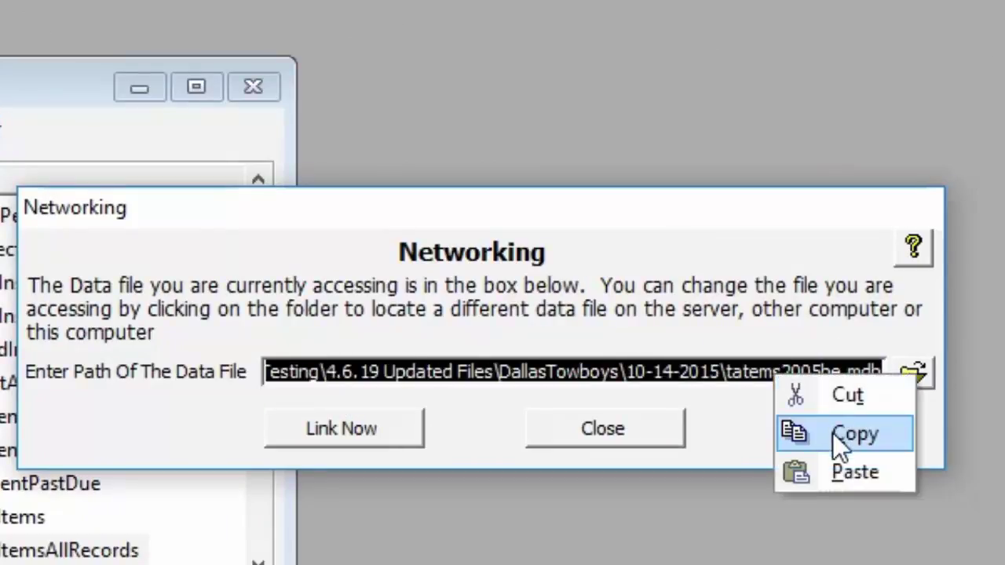
{"action": "left_click", "coordinate": [849, 434]}
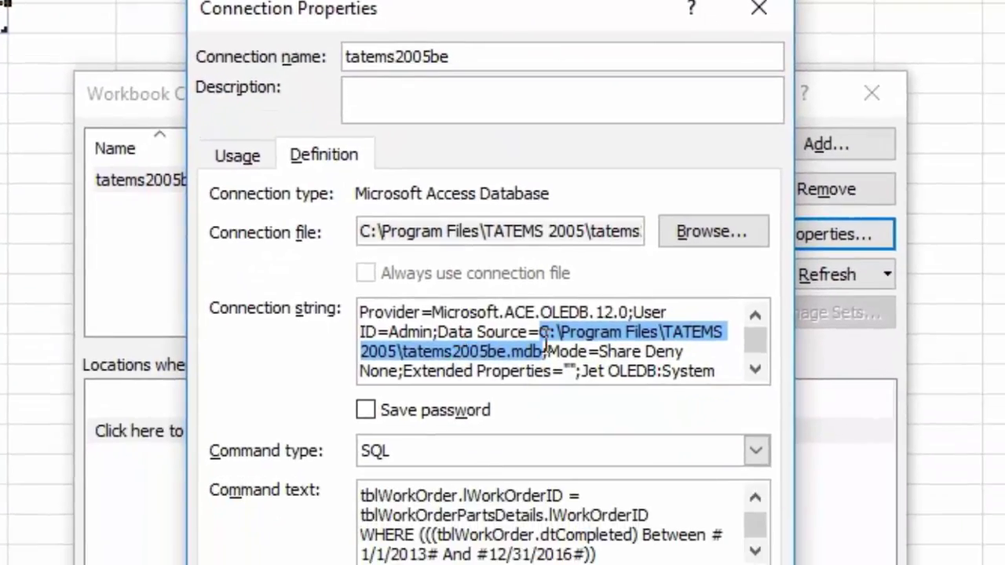
- Paste the copied D:\TATEMS tatems2005be.mdb path over the old Data Source path
{"action": "left_click_drag", "start_coordinate": [539, 332], "coordinate": [538, 357]}
{"action": "right_click", "coordinate": [590, 333]}
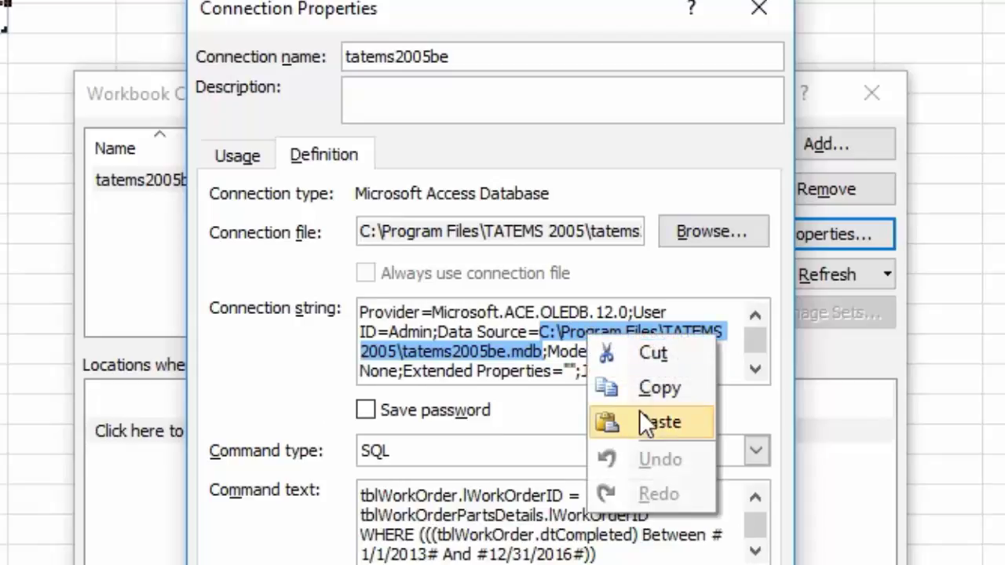
{"action": "left_click", "coordinate": [638, 410]}
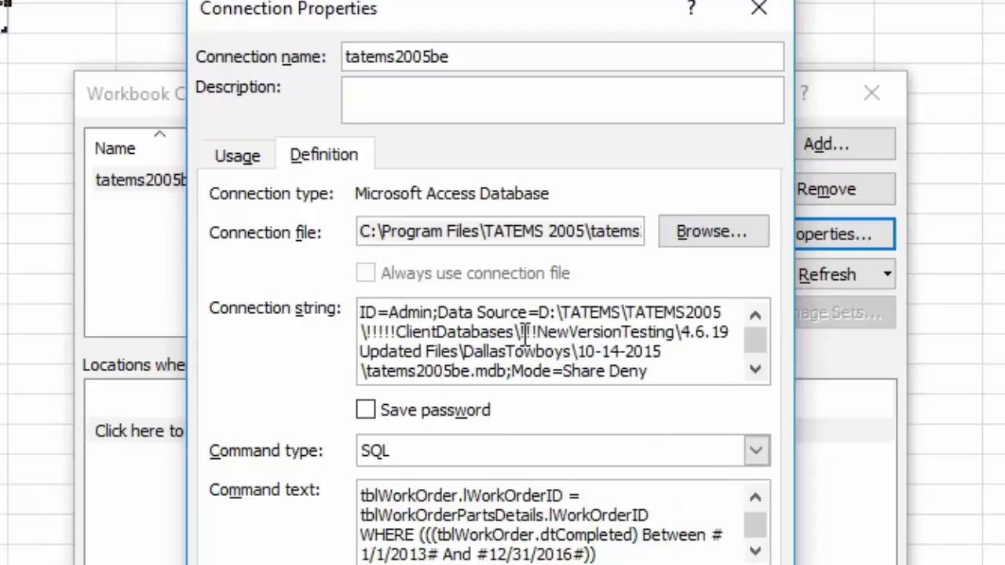
{"action": "left_click_drag", "start_coordinate": [540, 311], "coordinate": [512, 382]}
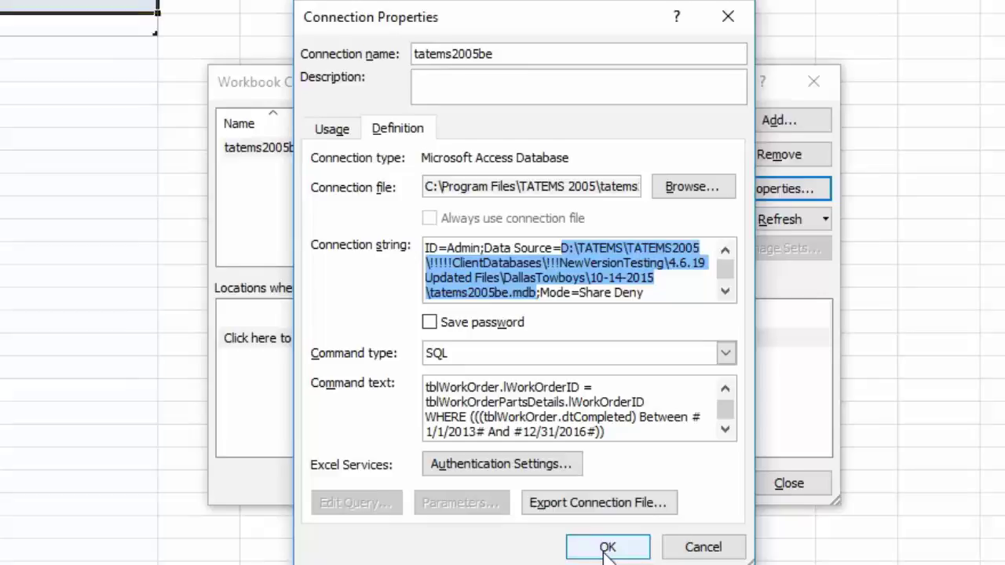
- Save the connection so the sheet shows 12491.011 parts installed, then close Workbook Connections
{"action": "left_click", "coordinate": [575, 538]}
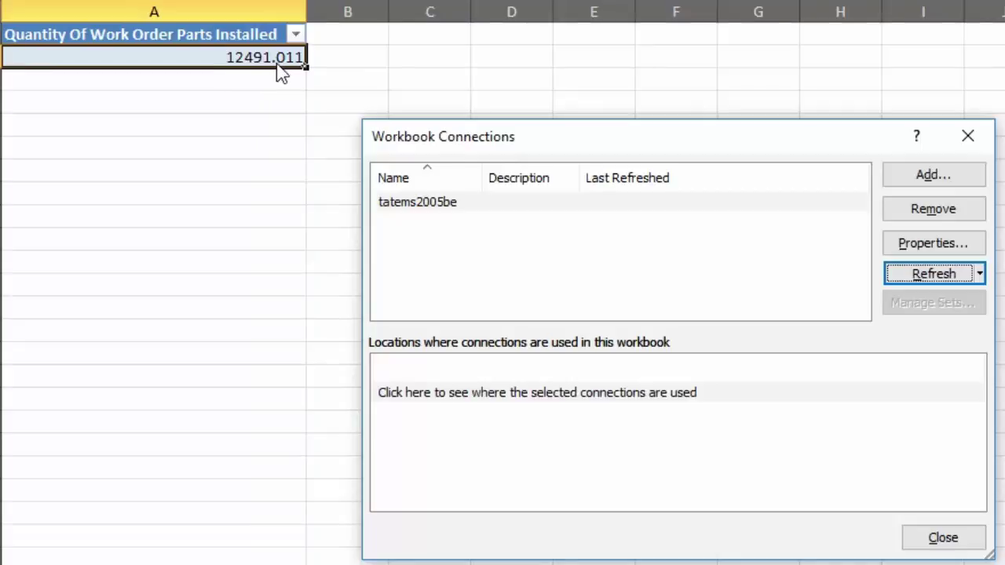
{"action": "left_click_drag", "start_coordinate": [605, 139], "coordinate": [613, 134]}
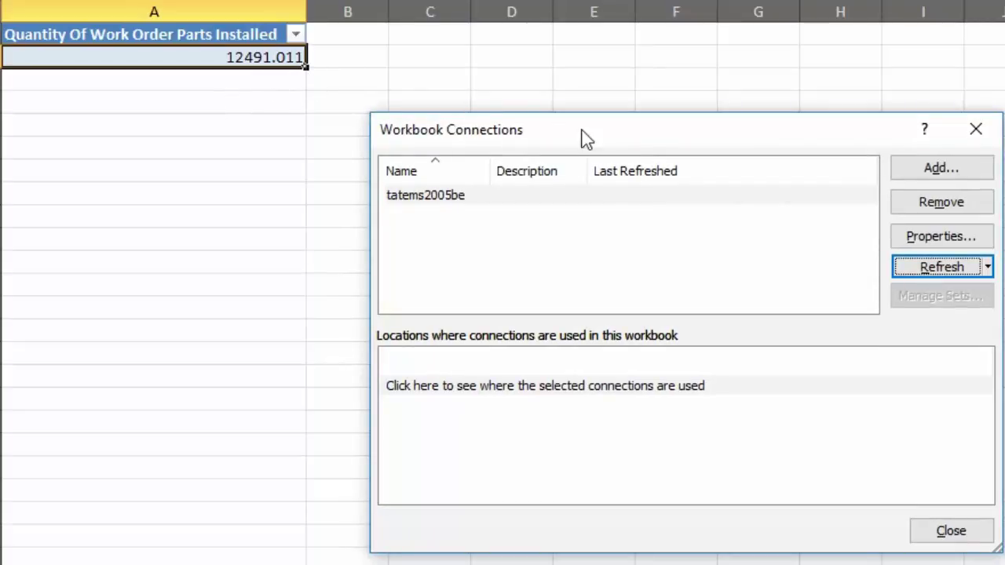
{"action": "left_click", "coordinate": [926, 522]}
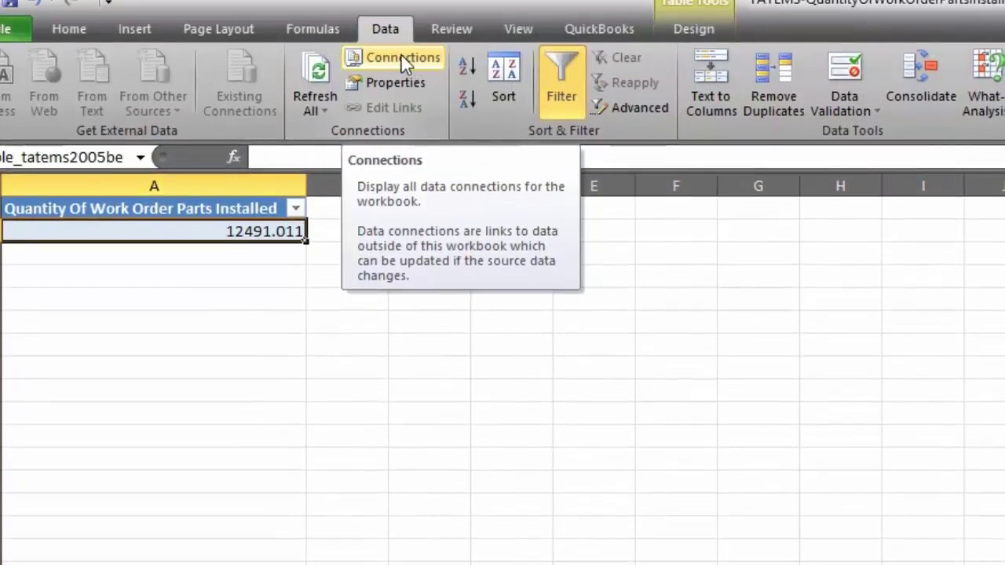
- Reopen the tatems2005be definition and highlight the 1/1/2013 to 12/31/2016 date filter
{"action": "left_click", "coordinate": [399, 58]}
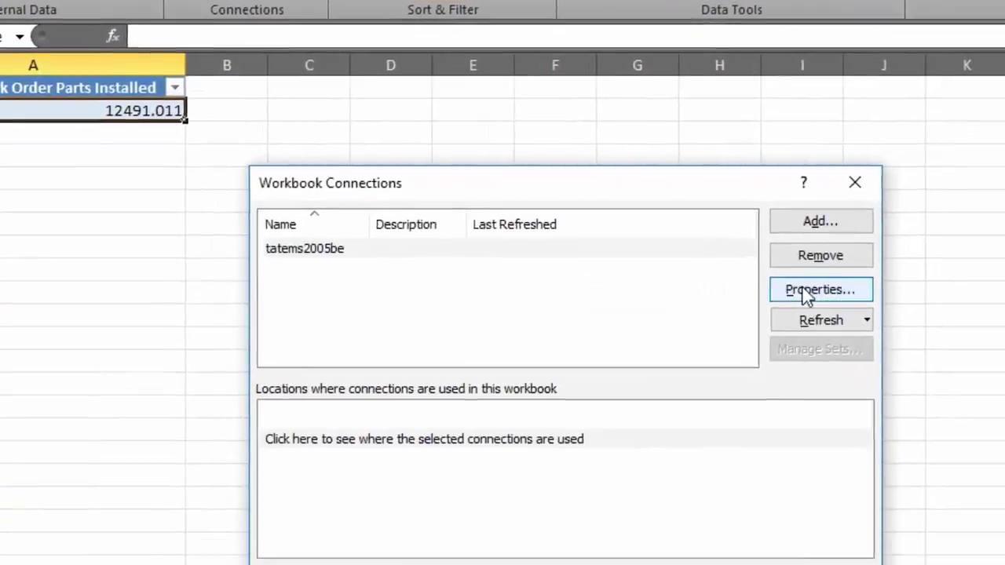
{"action": "left_click", "coordinate": [806, 292]}
{"action": "left_click", "coordinate": [358, 128]}
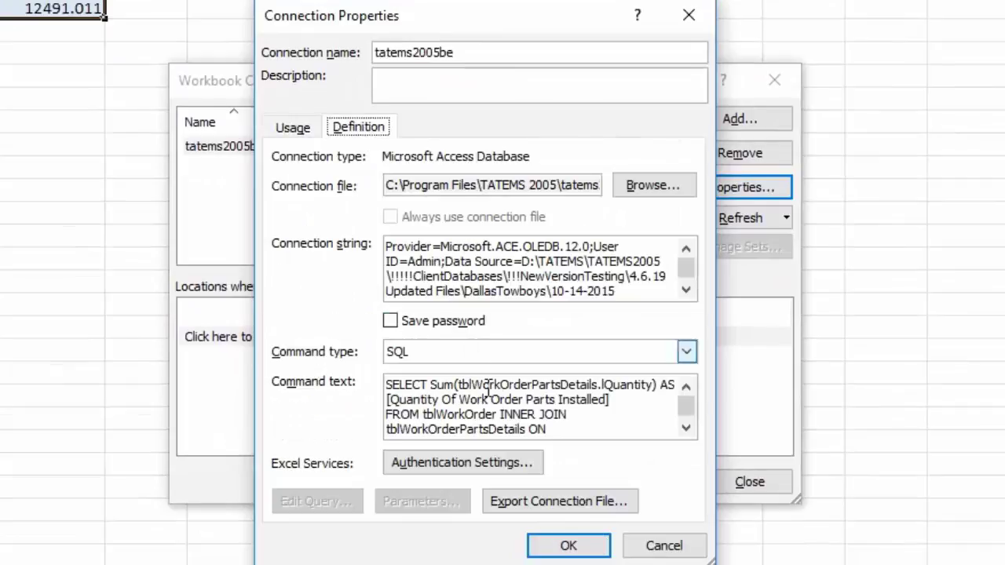
{"action": "left_click_drag", "start_coordinate": [688, 410], "coordinate": [694, 423]}
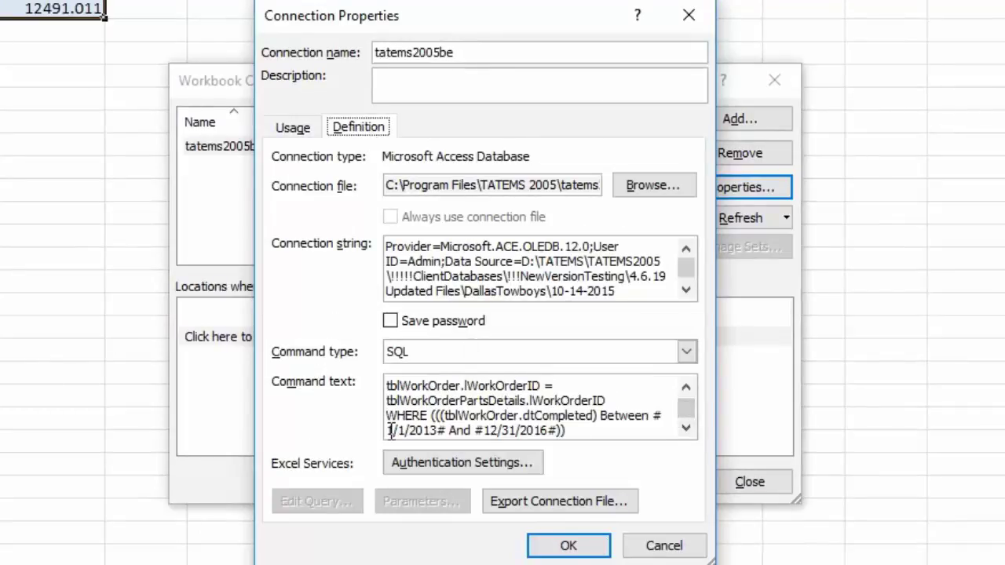
{"action": "left_click_drag", "start_coordinate": [388, 430], "coordinate": [537, 431]}
{"action": "left_click", "coordinate": [486, 430]}
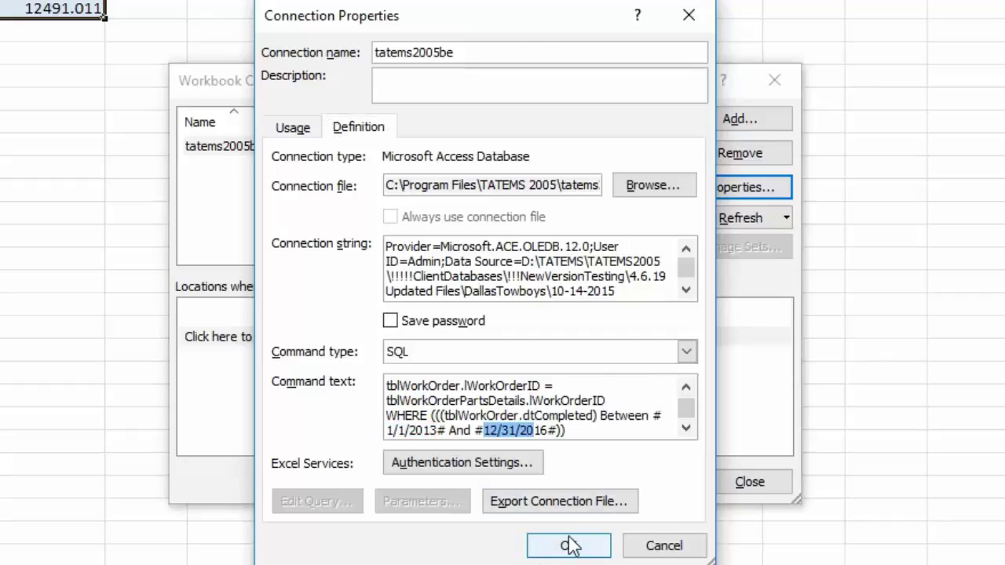